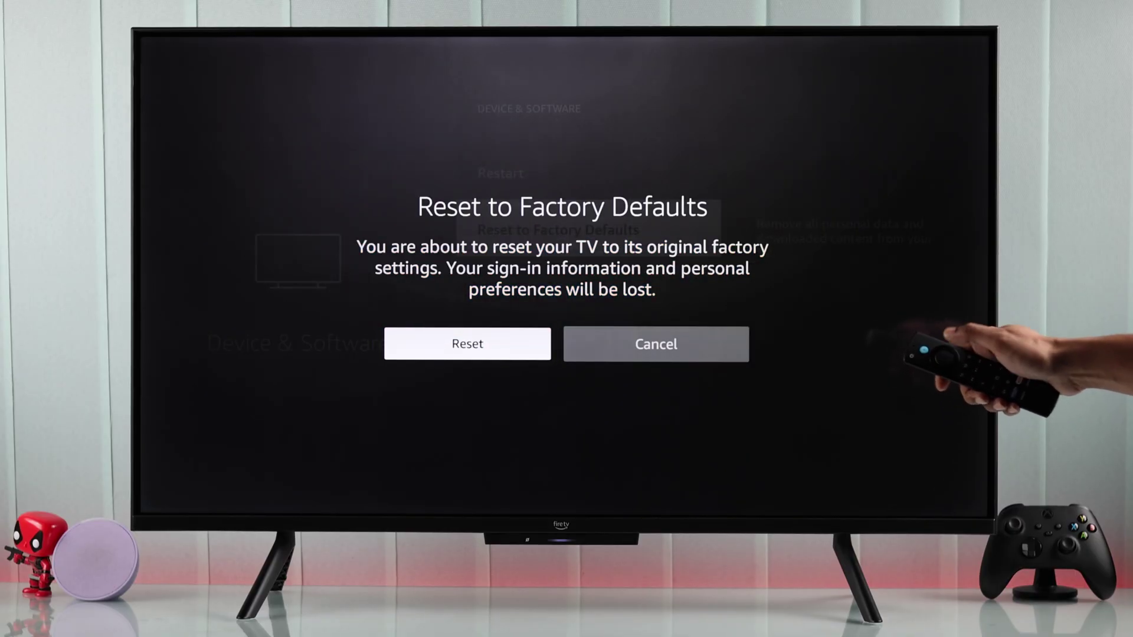
Choose Reset in the Reset to Factory Defaults dialog to start the factory reset
key("Return")
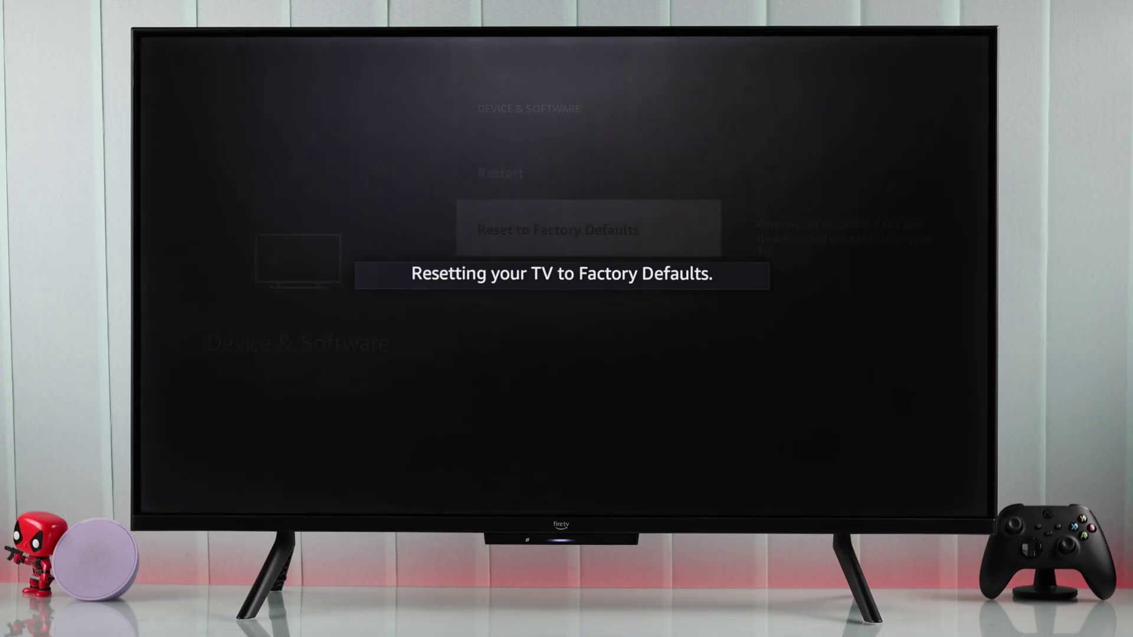